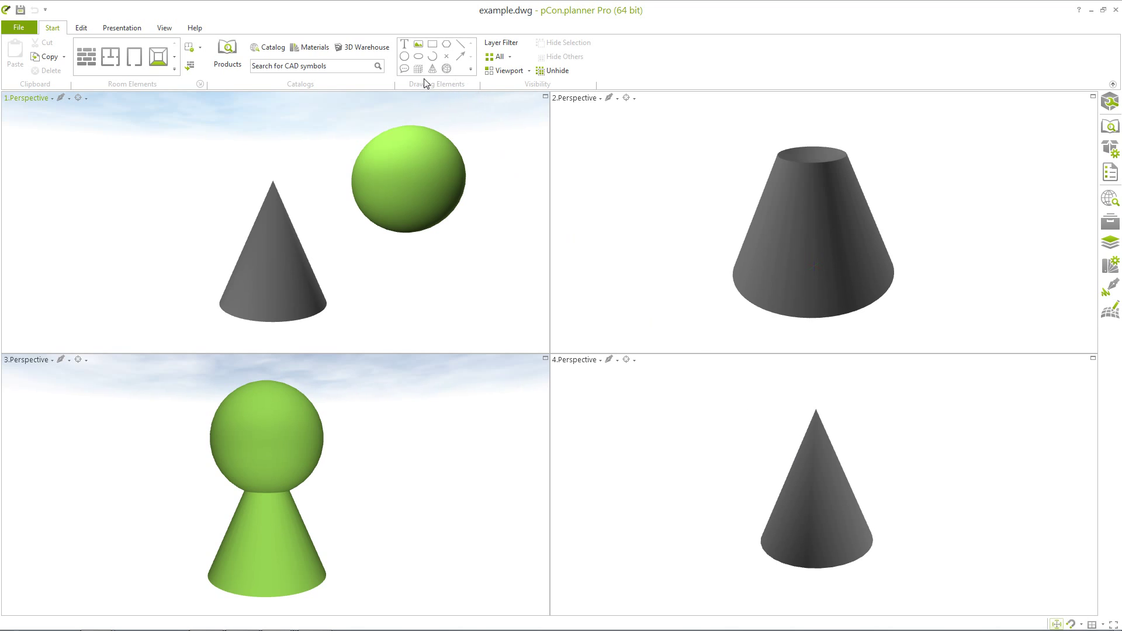
{"action": "left_click", "coordinate": [470, 70]}
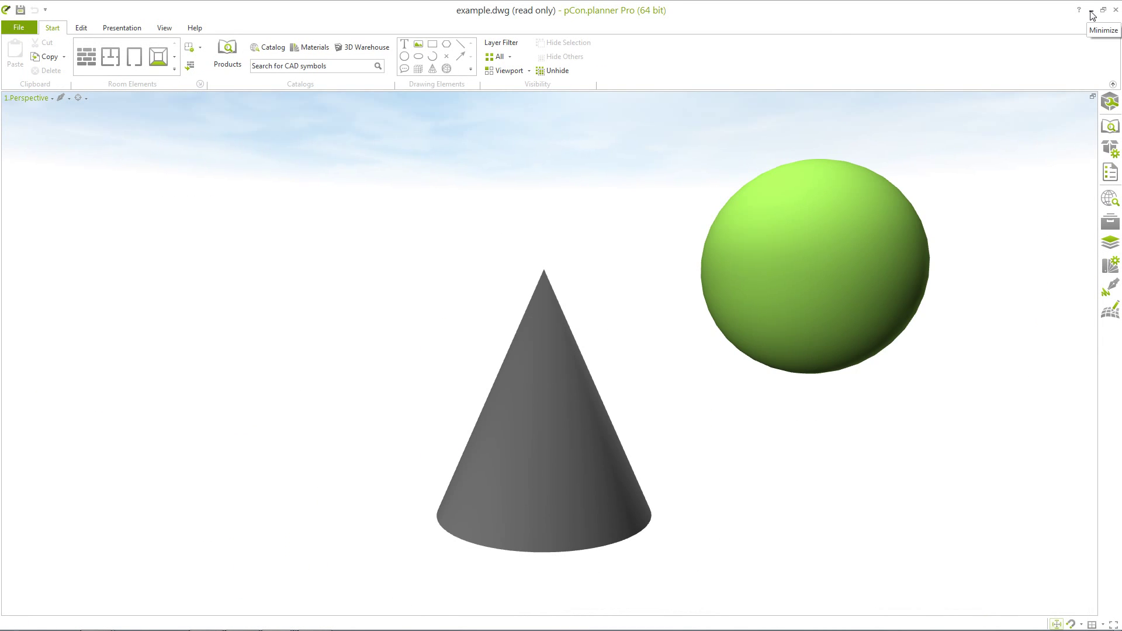
Move the green sphere horizontally about 8 m so that it sits centred over the tip of the grey cone.
{"action": "left_click", "coordinate": [80, 28]}
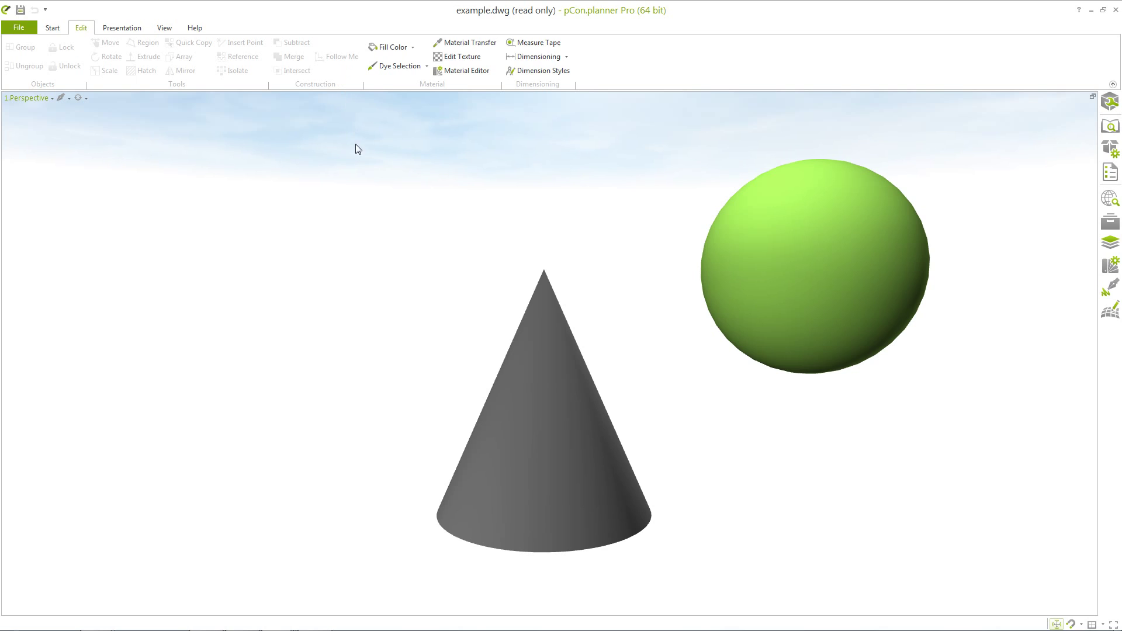
{"action": "left_click", "coordinate": [800, 273]}
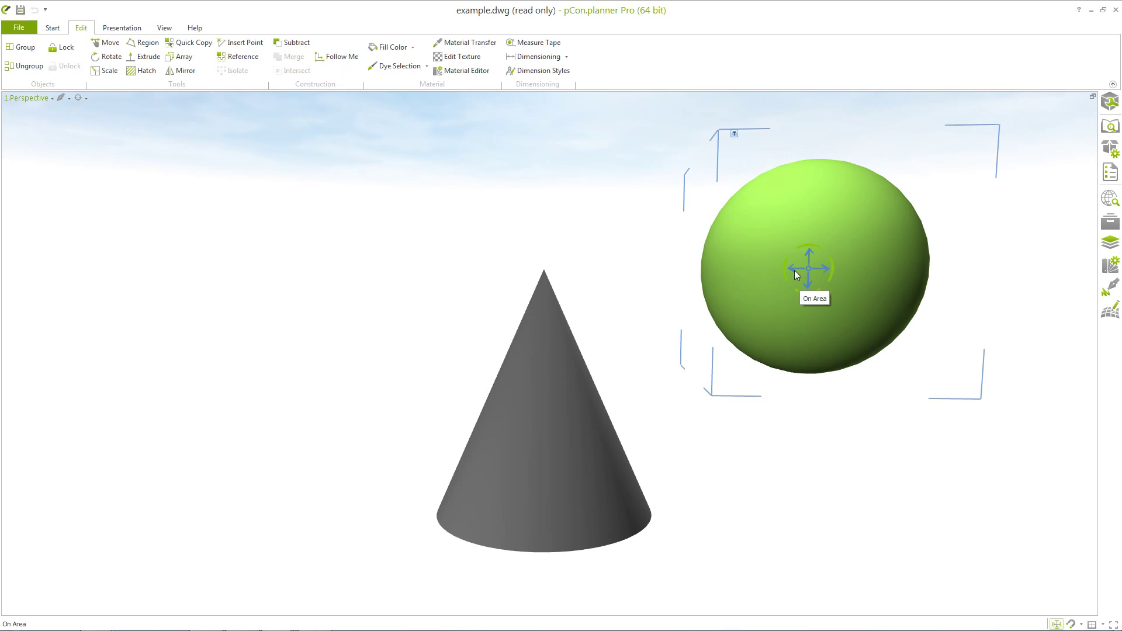
{"action": "left_click", "coordinate": [796, 272]}
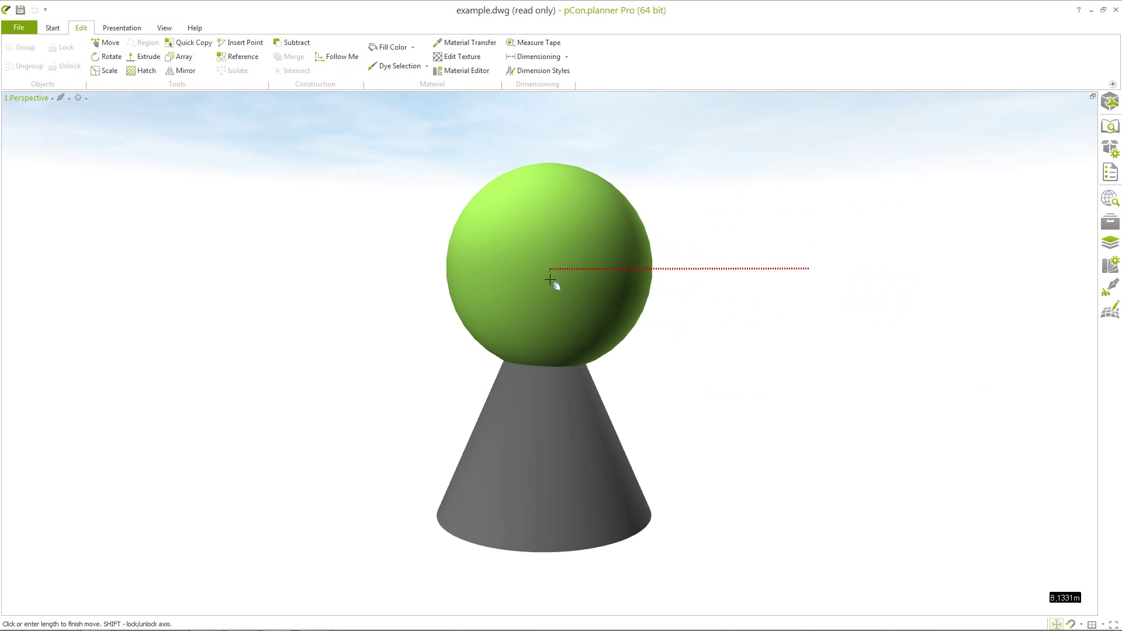
{"action": "left_click", "coordinate": [543, 272]}
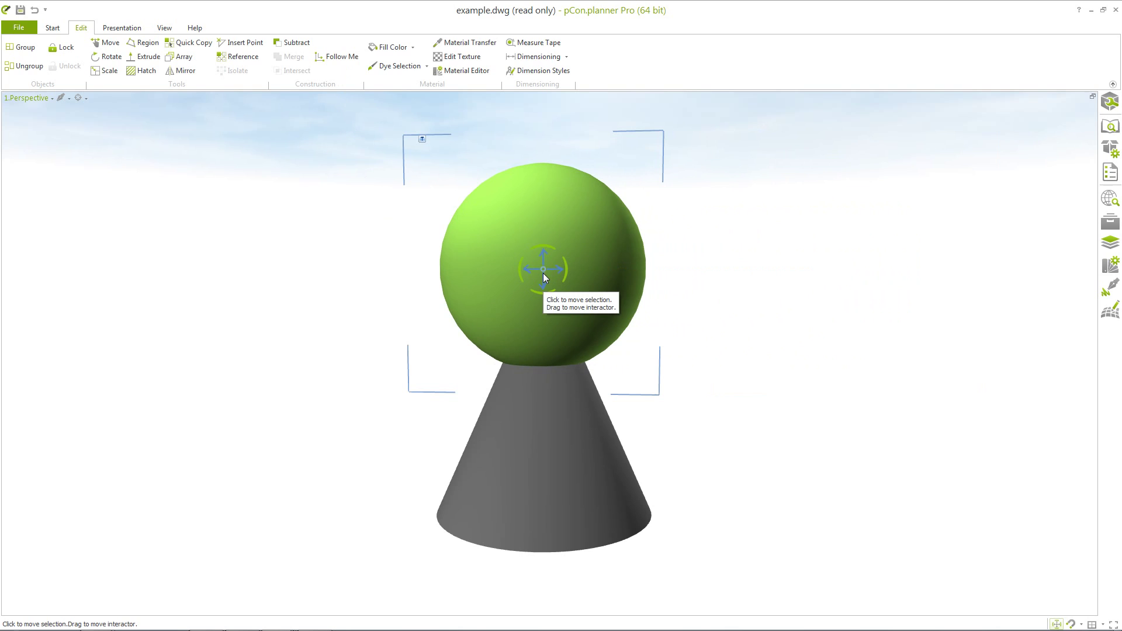
{"action": "left_click", "coordinate": [722, 284]}
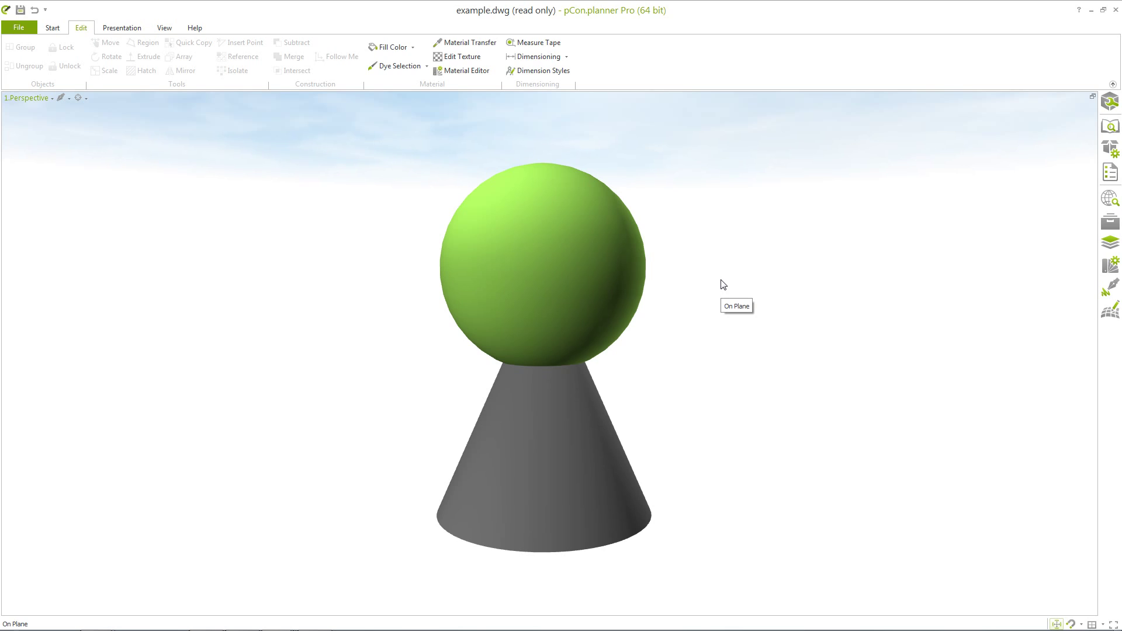
Subtract the green sphere from the grey cone.
{"action": "left_click", "coordinate": [526, 439]}
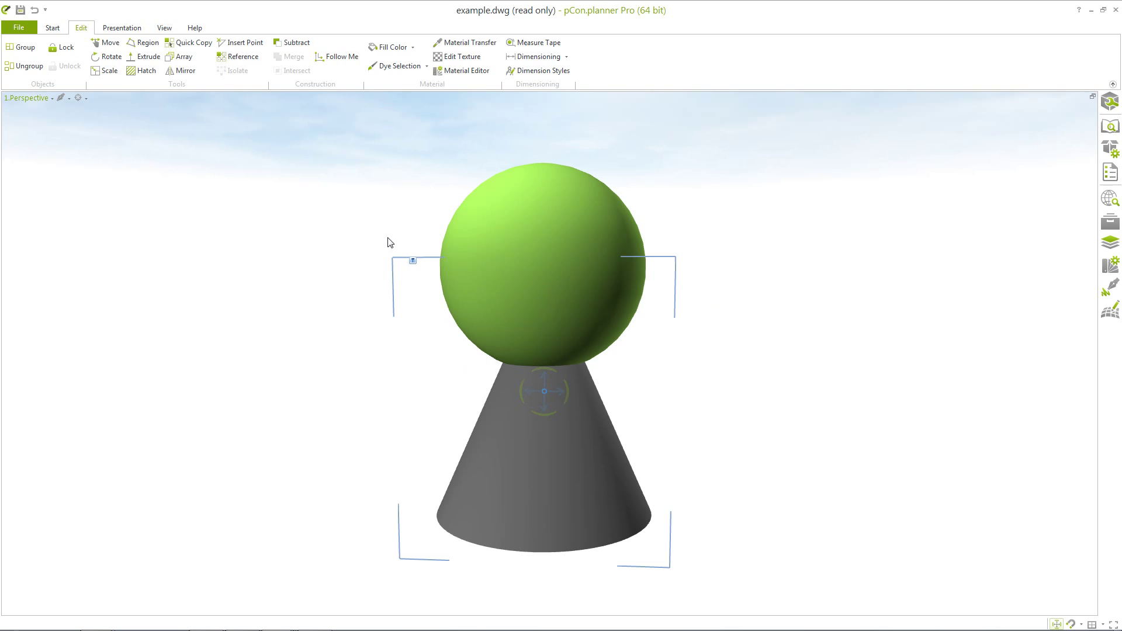
{"action": "left_click", "coordinate": [296, 46]}
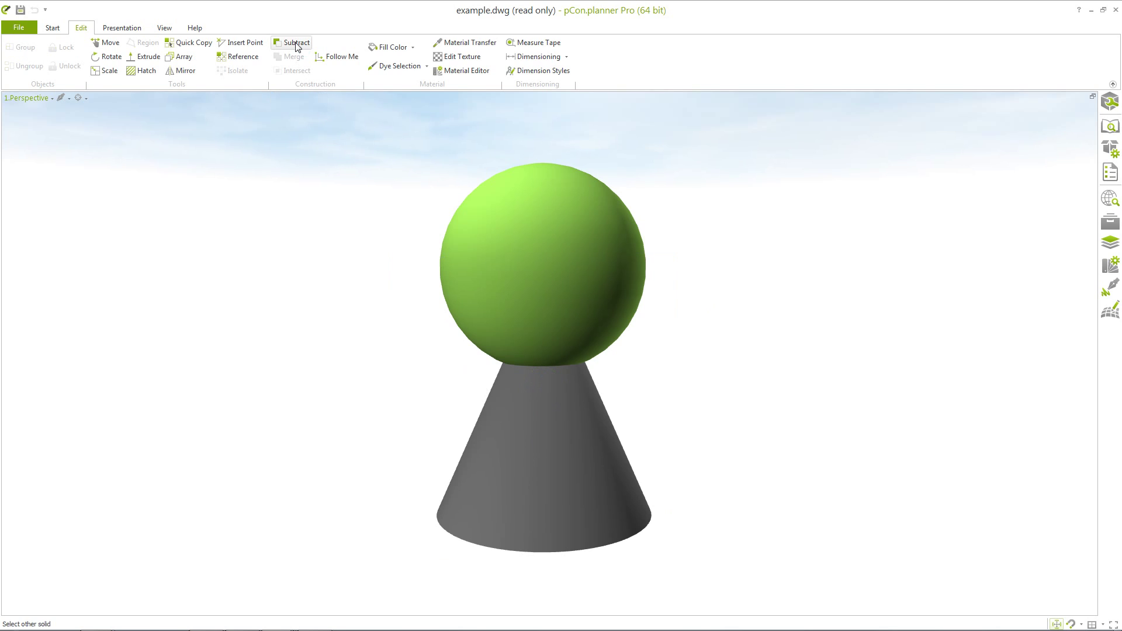
{"action": "left_click", "coordinate": [543, 247]}
{"action": "right_click_drag", "start_coordinate": [543, 248], "coordinate": [538, 306]}
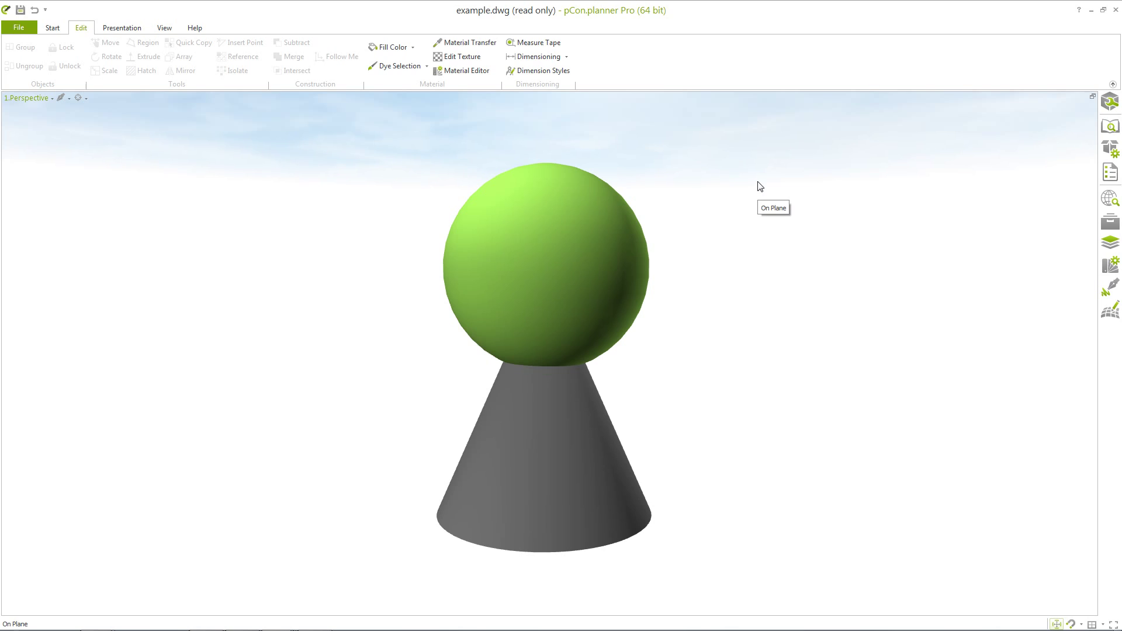
Merge the green sphere and the grey cone into one solid and select the result.
{"action": "left_click", "coordinate": [546, 258]}
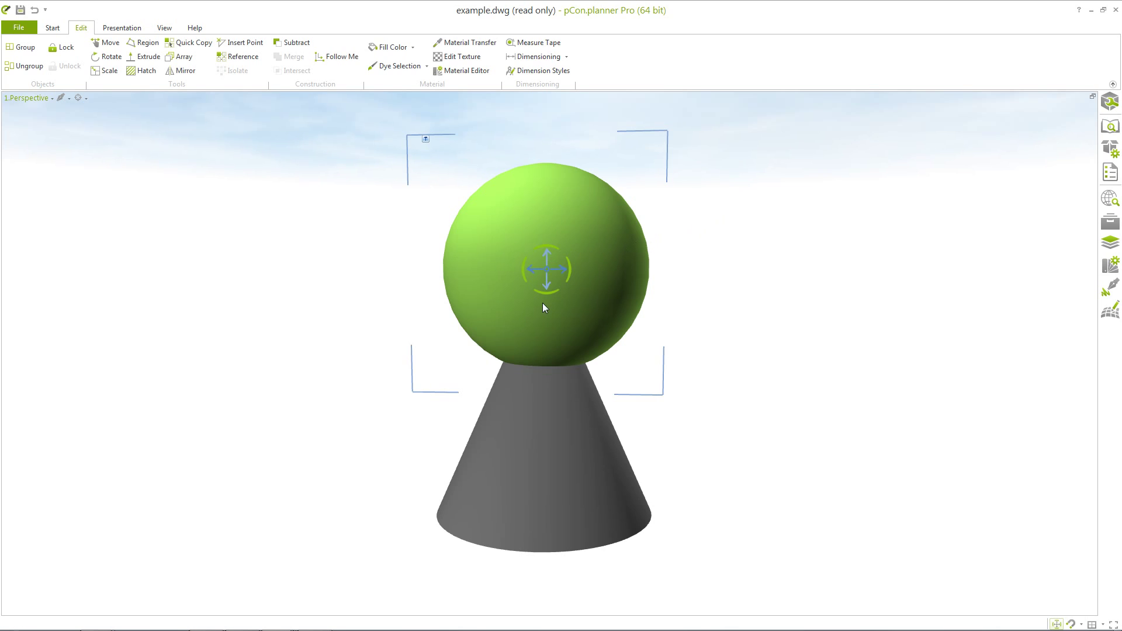
{"action": "left_click", "coordinate": [534, 448], "text": "ctrl"}
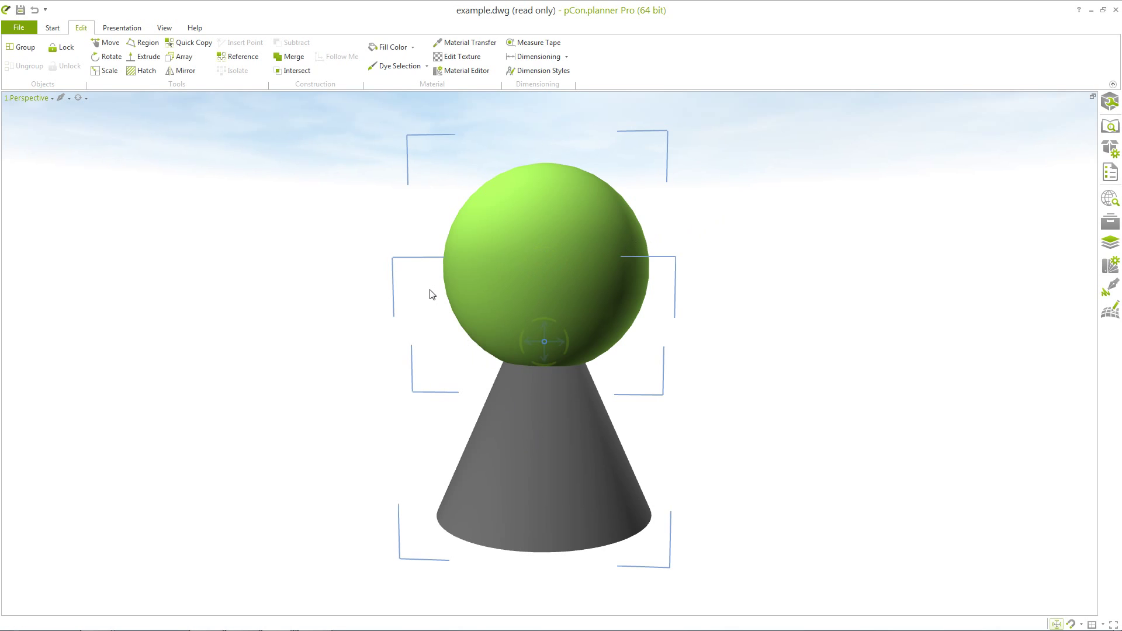
{"action": "left_click", "coordinate": [292, 61]}
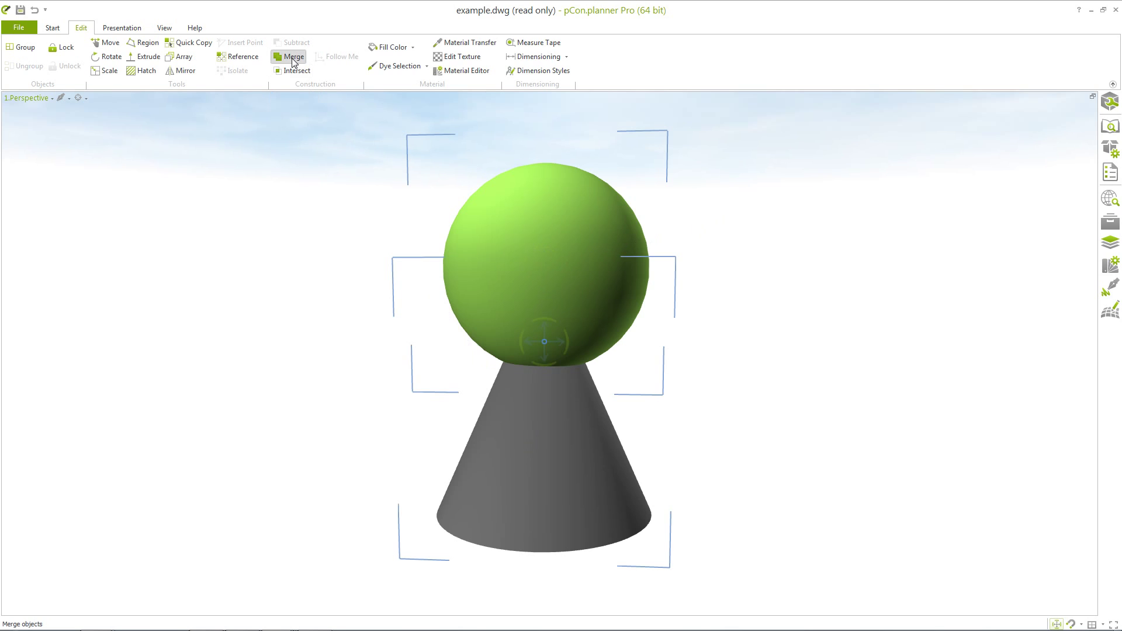
{"action": "left_click", "coordinate": [542, 272]}
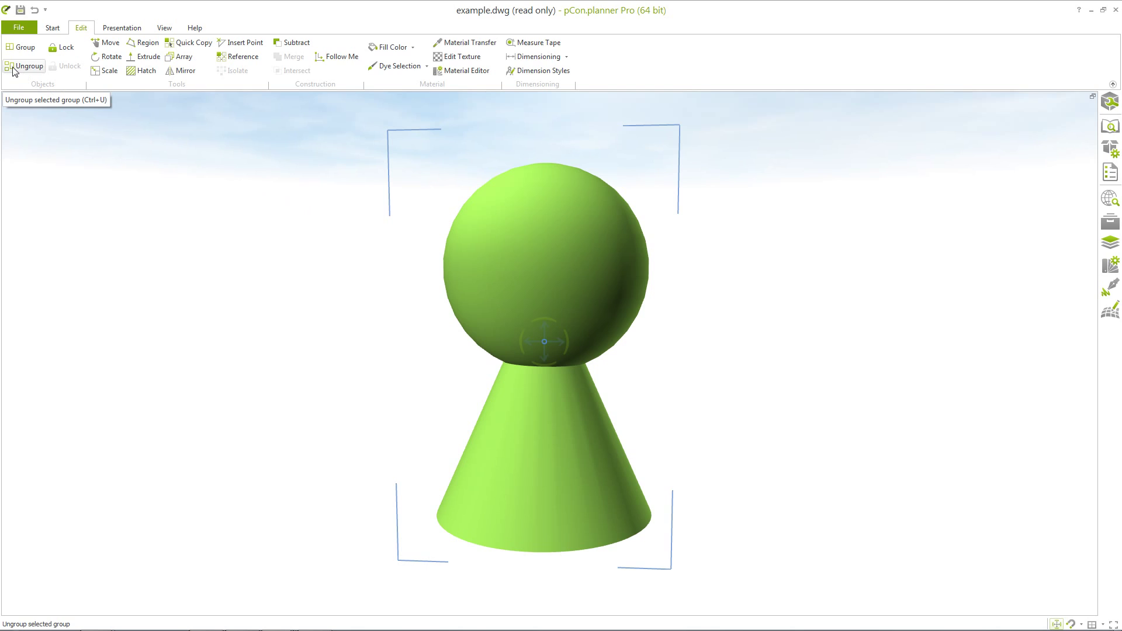
Undo the merge and select the sphere and the cone individually to check that they are separate solids.
{"action": "left_click", "coordinate": [34, 13]}
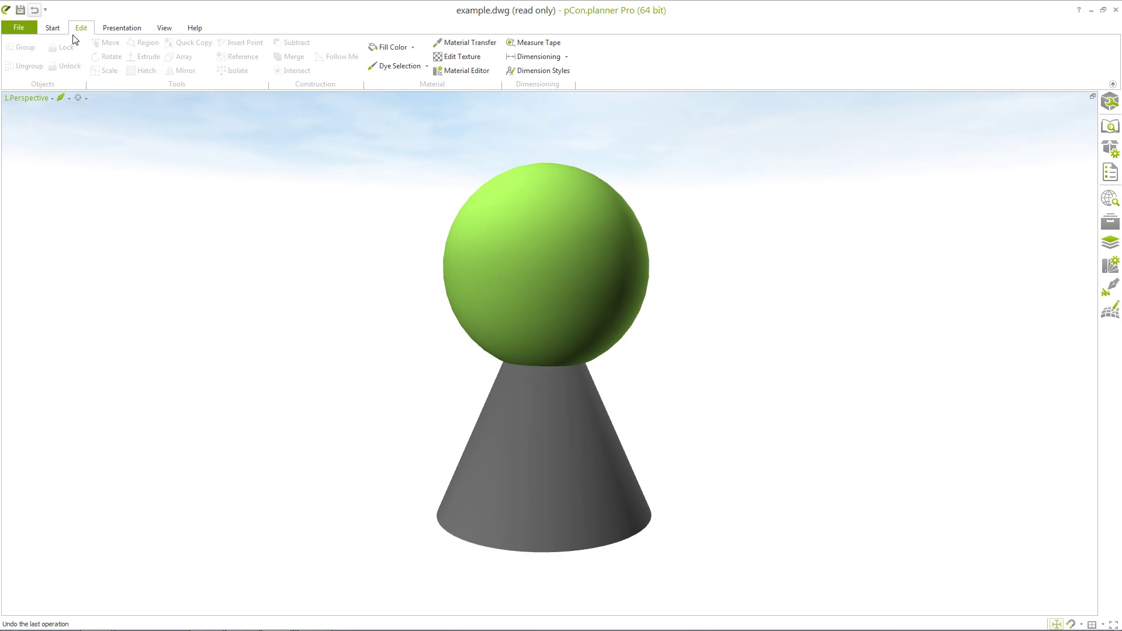
{"action": "left_click", "coordinate": [517, 228]}
{"action": "left_click", "coordinate": [538, 454]}
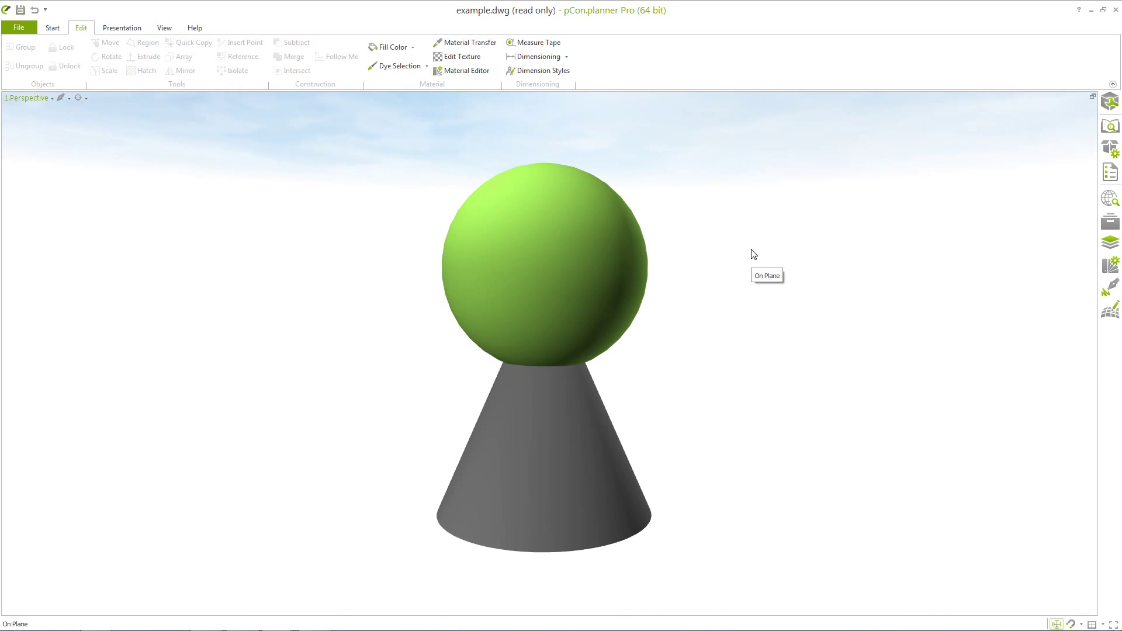
Intersect the green sphere with the grey cone and select the remaining common volume.
{"action": "left_click", "coordinate": [548, 268]}
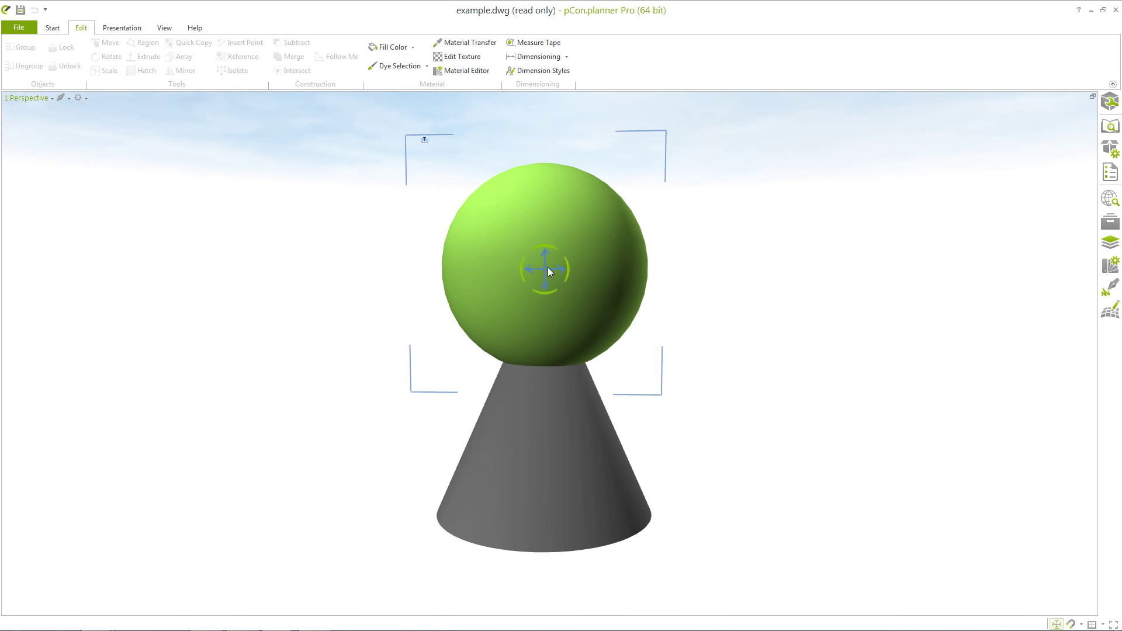
{"action": "left_click", "coordinate": [540, 445], "text": "ctrl"}
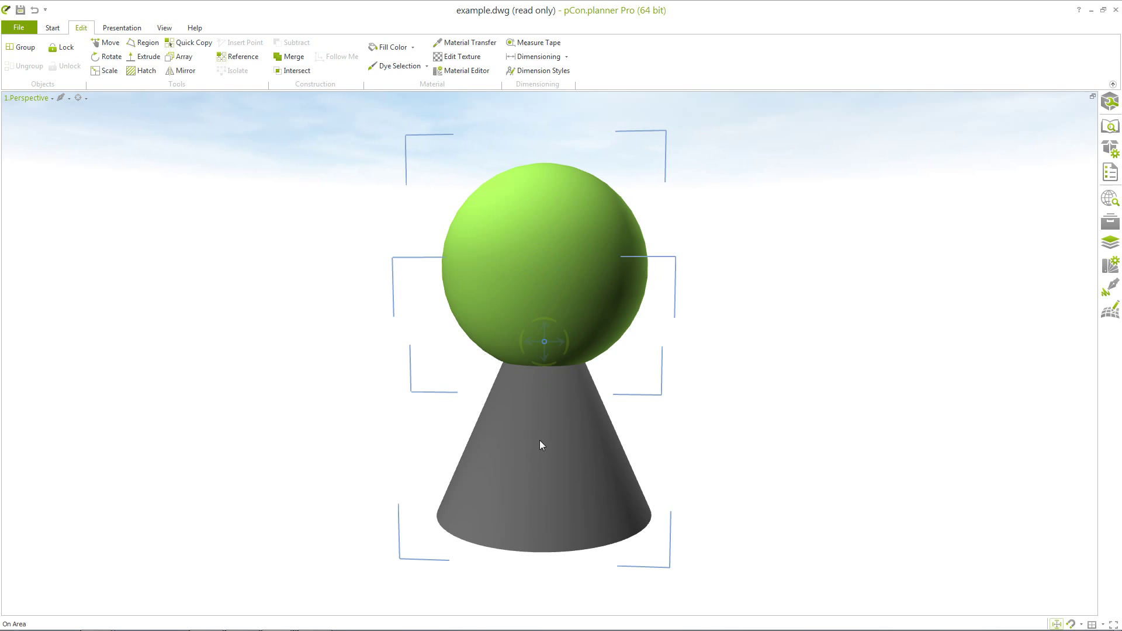
{"action": "left_click", "coordinate": [303, 76]}
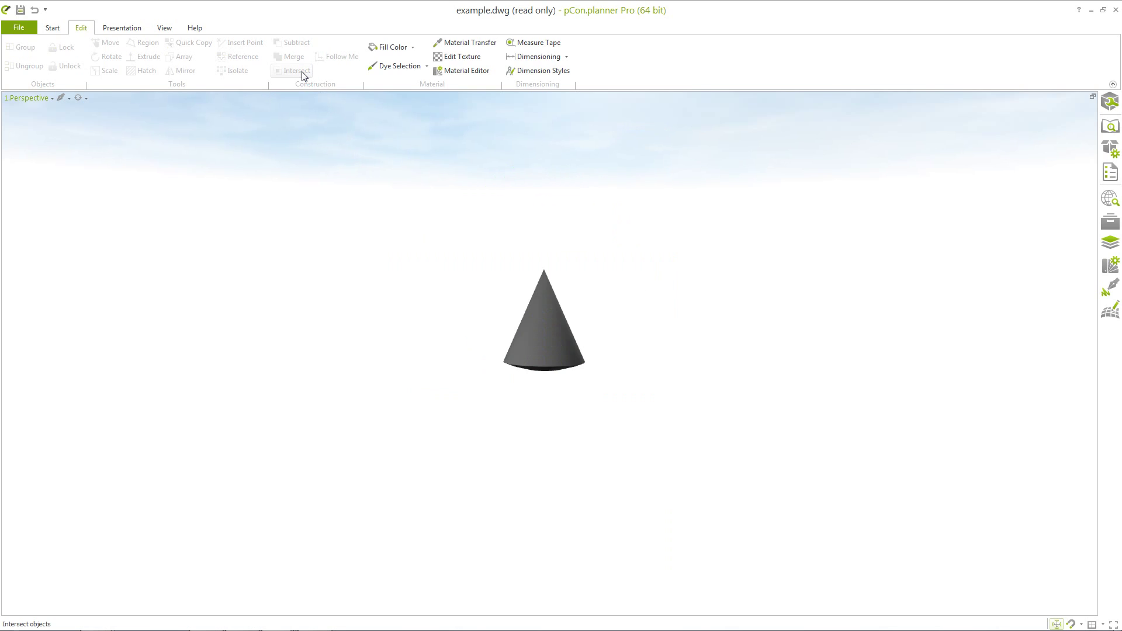
{"action": "left_click", "coordinate": [541, 322]}
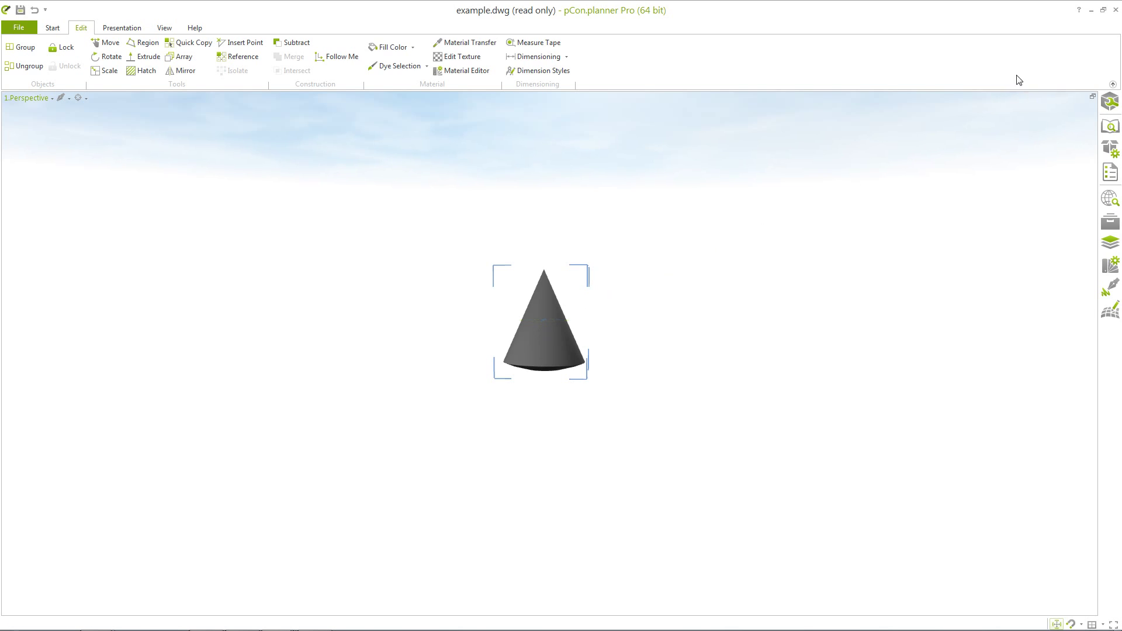
Switch to the example_02.dwg drawing and draw a 10 by 10 m square in the Top view.
{"action": "left_click", "coordinate": [1092, 12]}
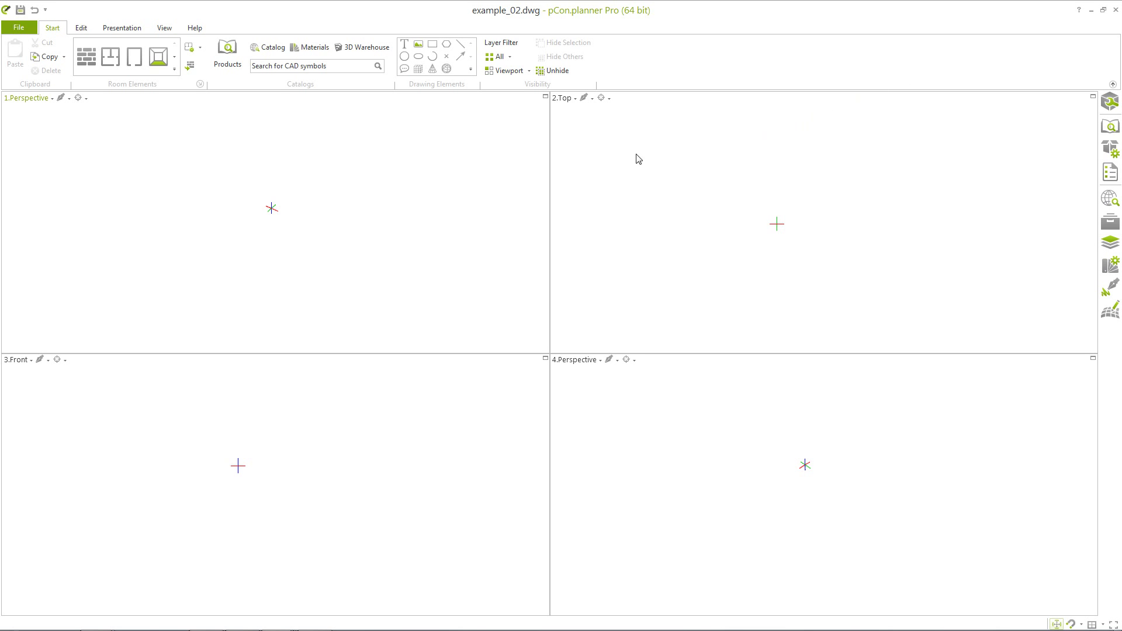
{"action": "left_click", "coordinate": [433, 44]}
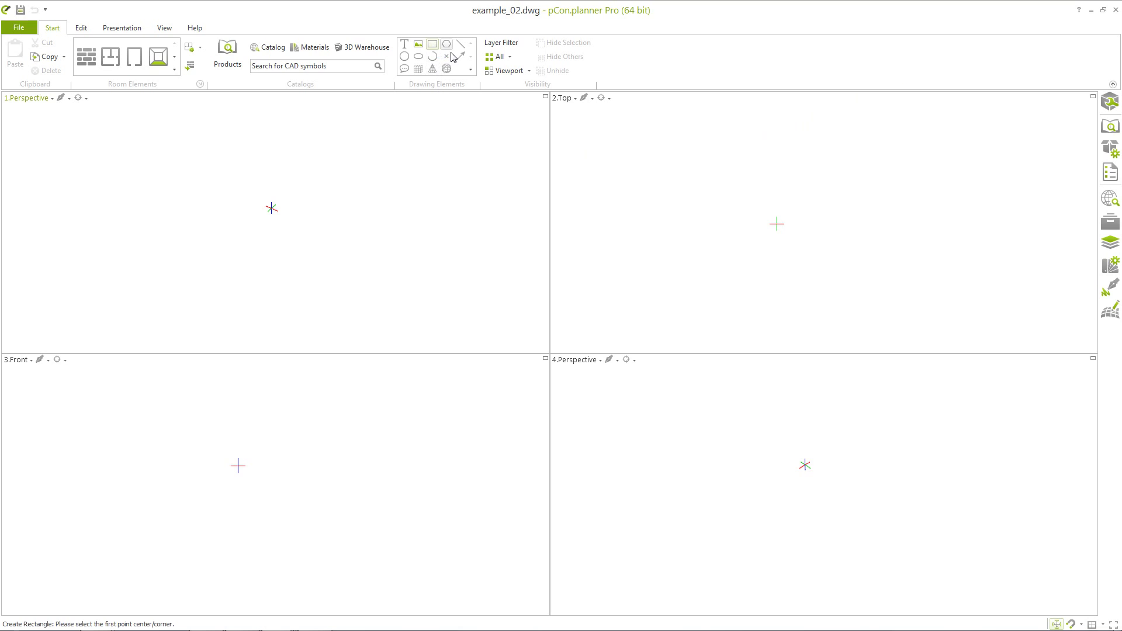
{"action": "left_click", "coordinate": [706, 164]}
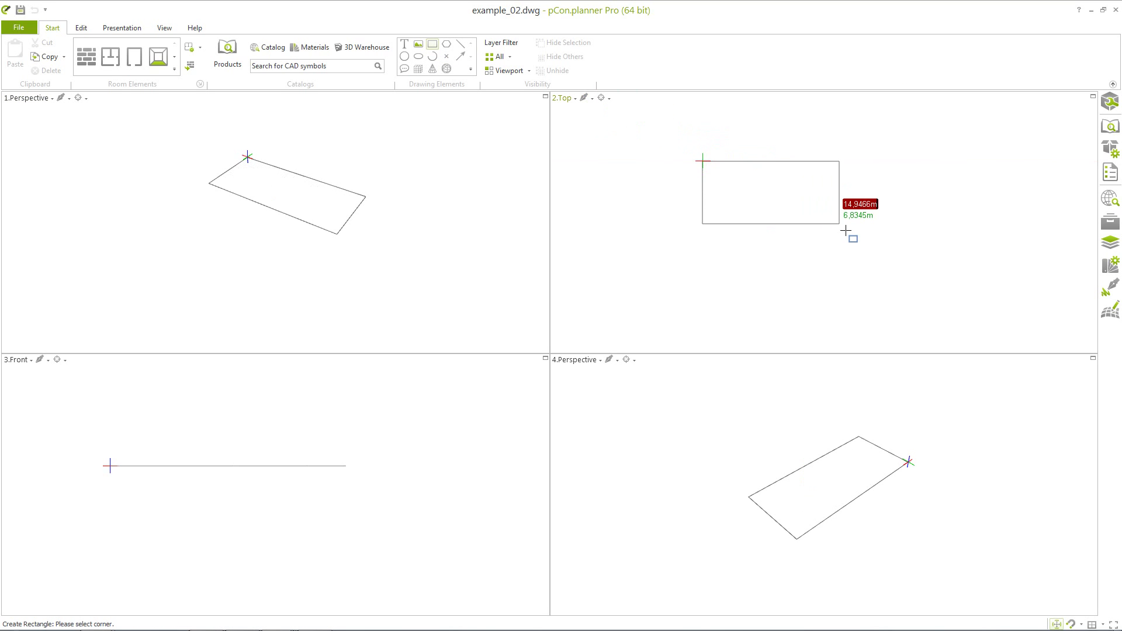
{"action": "type", "text": "10"}
{"action": "key", "text": "Tab"}
{"action": "type", "text": "10"}
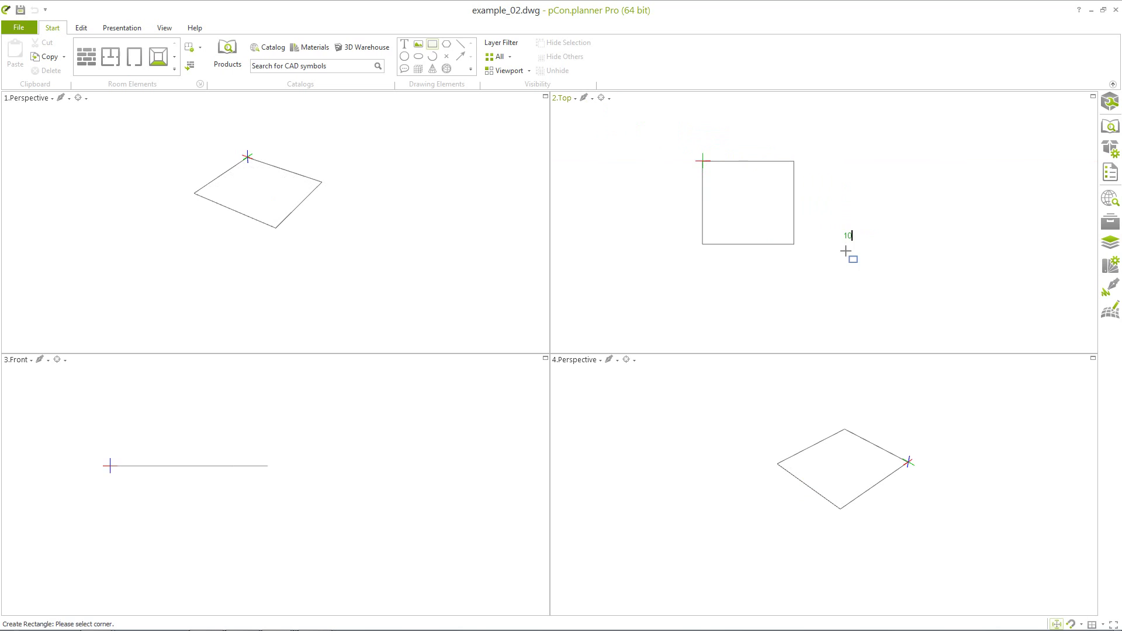
{"action": "key", "text": "Return"}
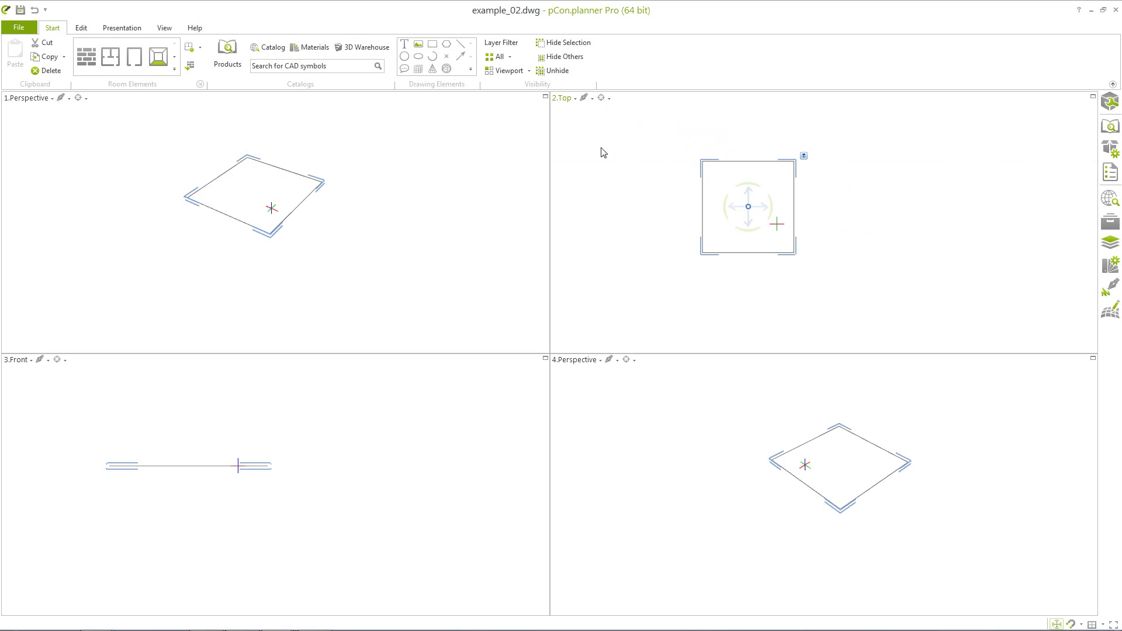
Draw a closed, unfilled stepped polyline profile about 2 m high with a 4 m base in the Front view, beside the square.
{"action": "left_click", "coordinate": [469, 71]}
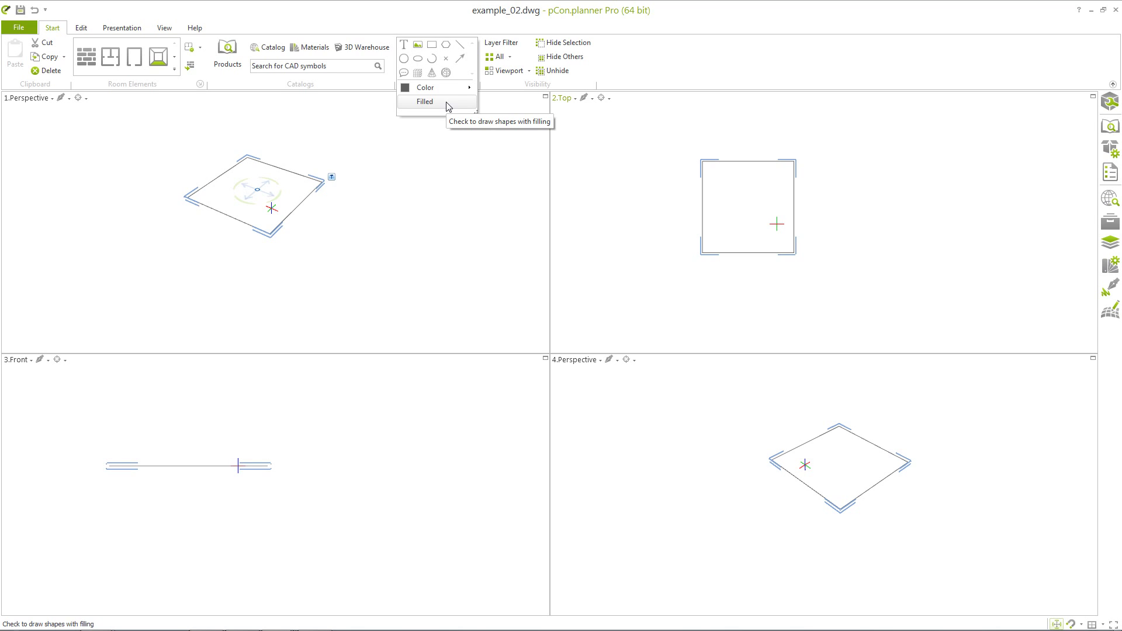
{"action": "left_click", "coordinate": [461, 45]}
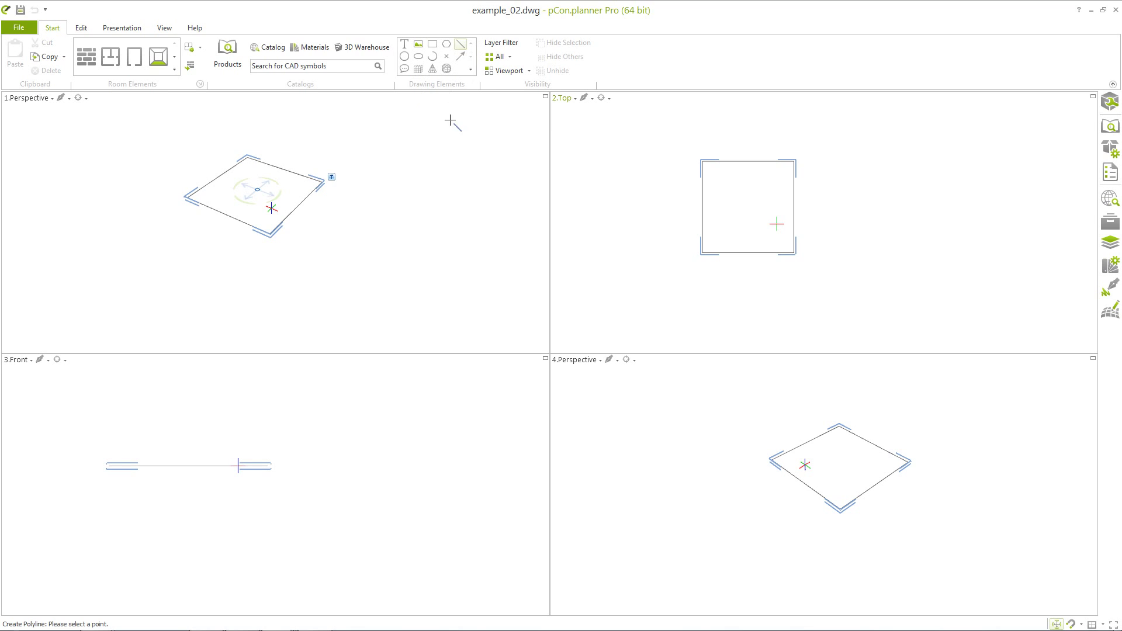
{"action": "left_click", "coordinate": [378, 423]}
{"action": "left_click", "coordinate": [410, 426]}
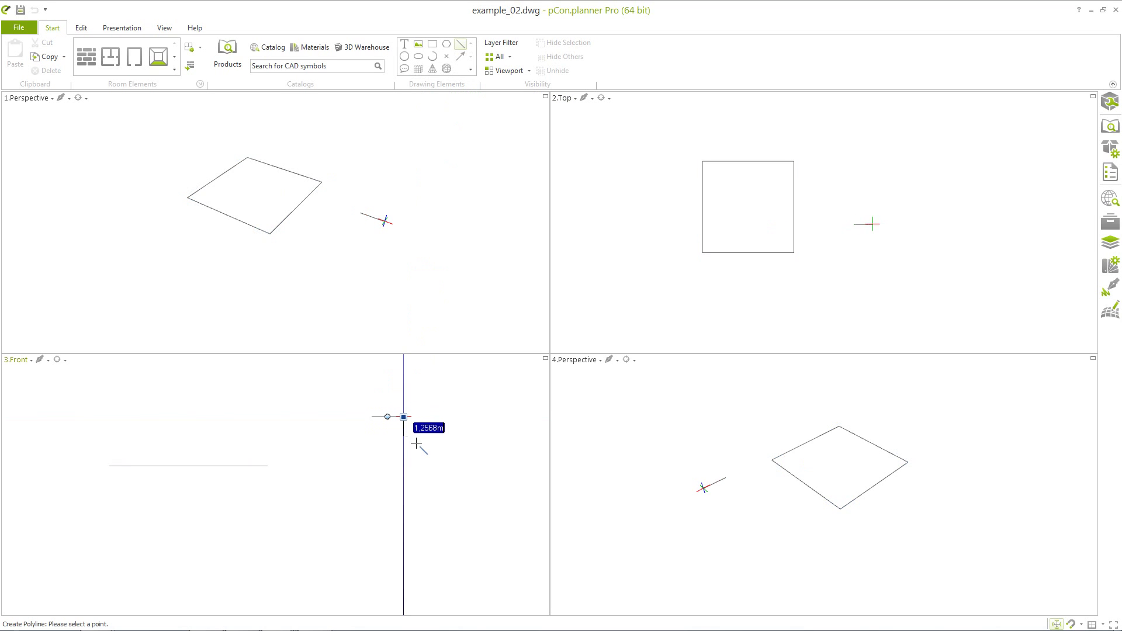
{"action": "left_click", "coordinate": [410, 441]}
{"action": "left_click", "coordinate": [435, 433]}
{"action": "left_click", "coordinate": [435, 448]}
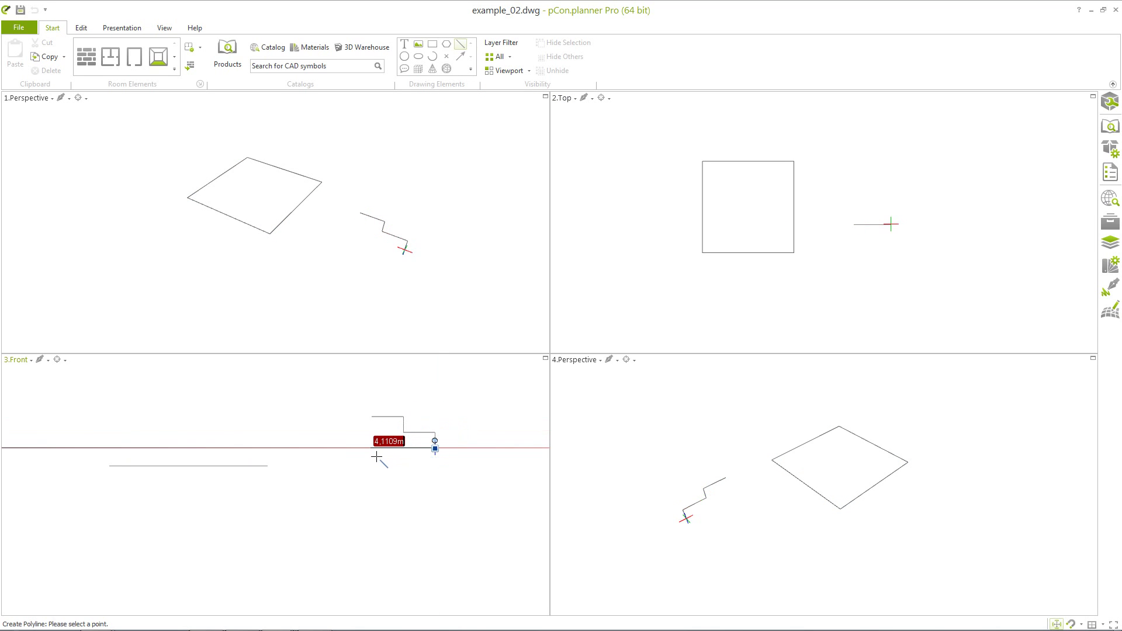
{"action": "type", "text": "4"}
{"action": "key", "text": "Return"}
{"action": "right_click", "coordinate": [374, 409]}
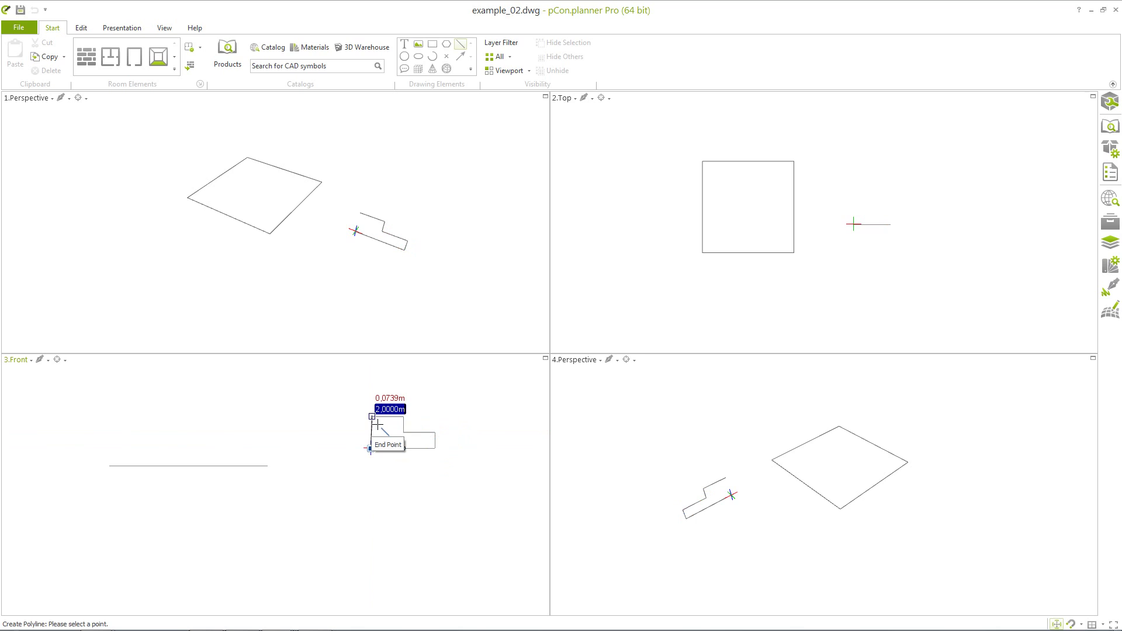
{"action": "left_click", "coordinate": [373, 420]}
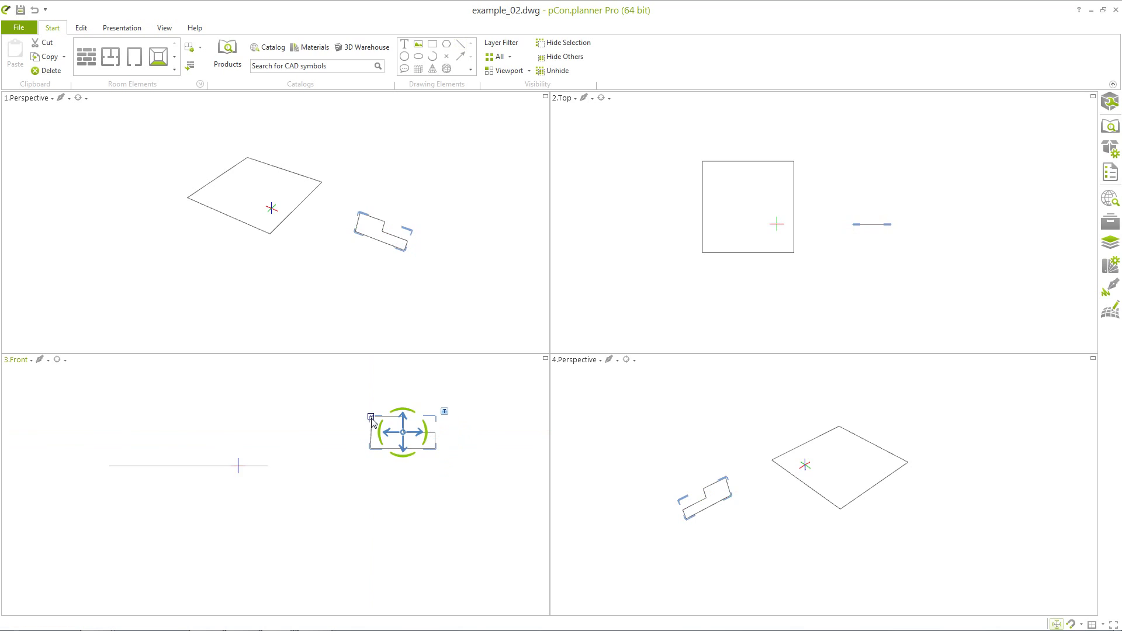
{"action": "left_click", "coordinate": [407, 391]}
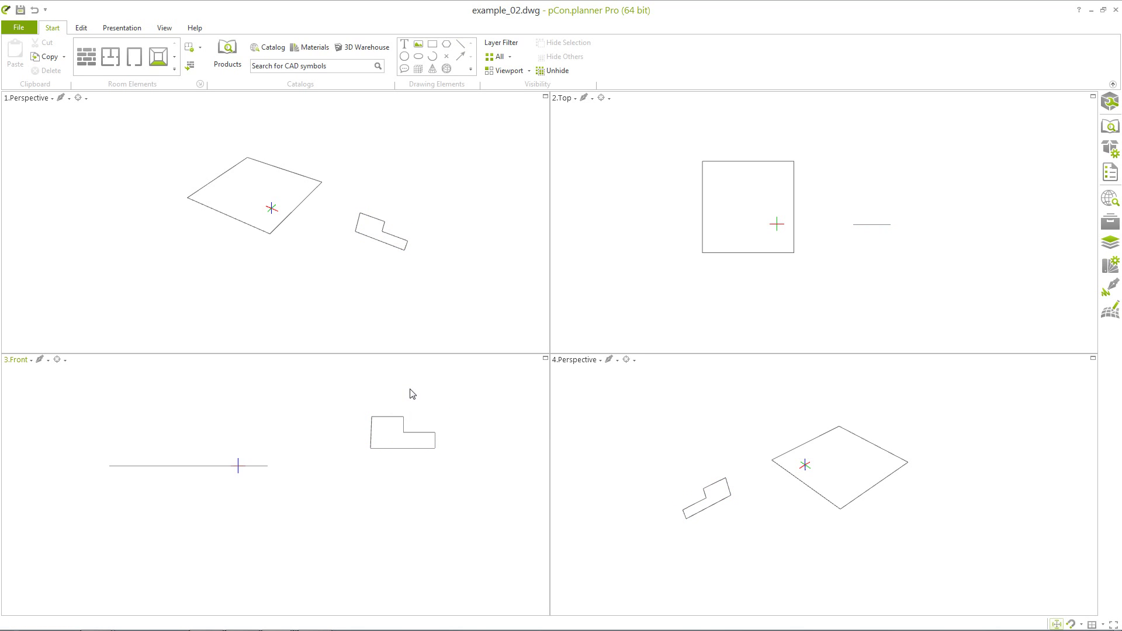
Start Follow Me on the stepped profile, using the outer base corner of its low step as the reference point.
{"action": "left_click", "coordinate": [427, 433]}
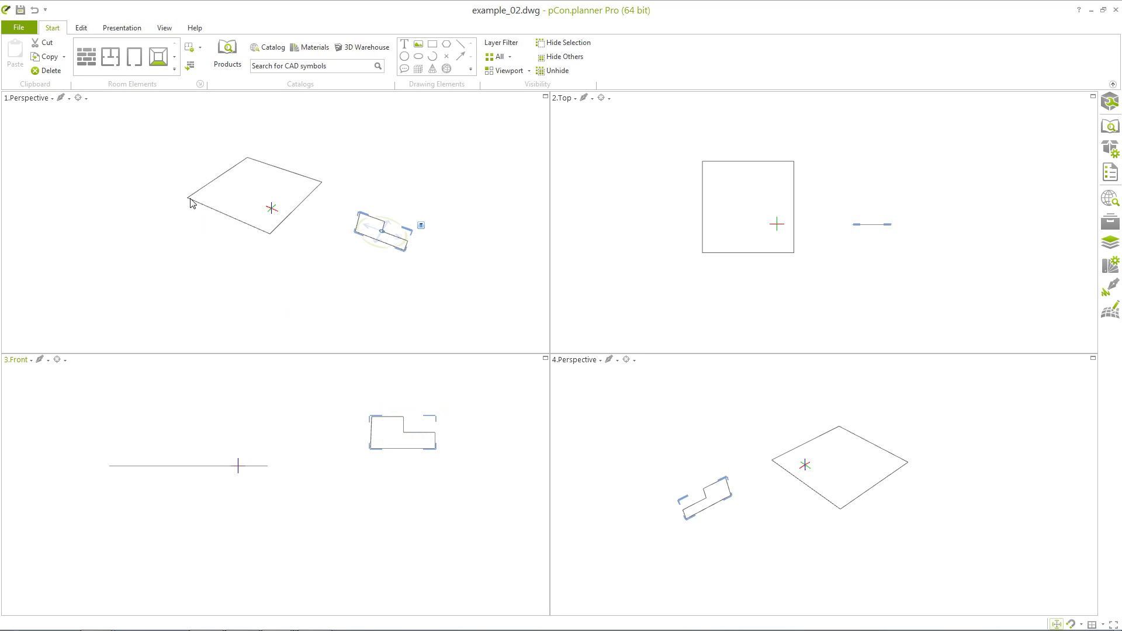
{"action": "left_click", "coordinate": [81, 28]}
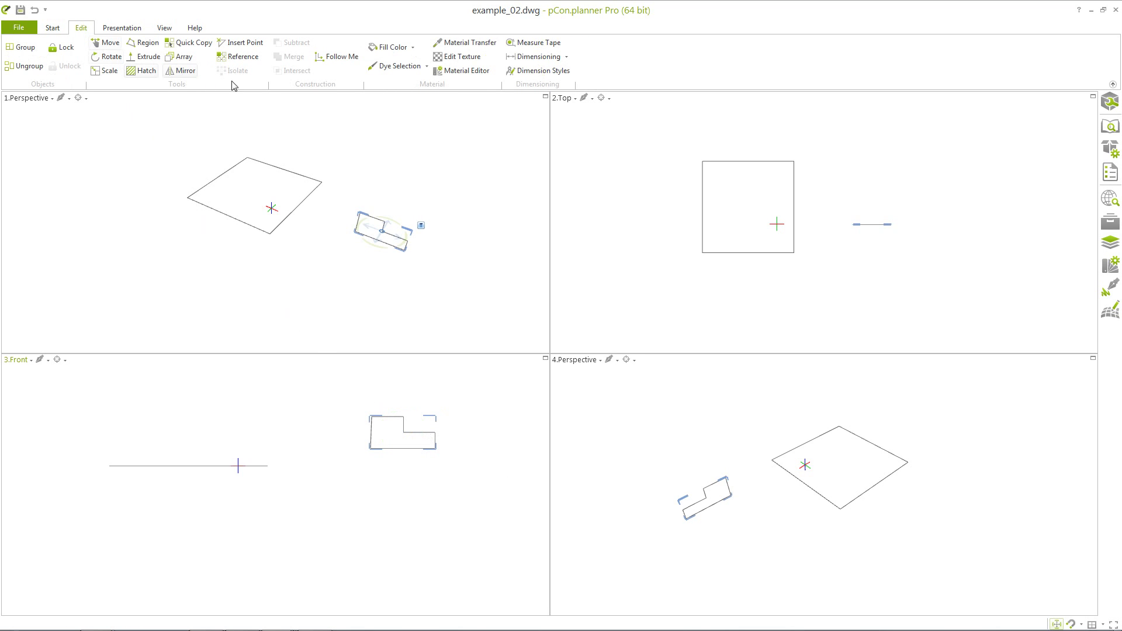
{"action": "left_click", "coordinate": [347, 64]}
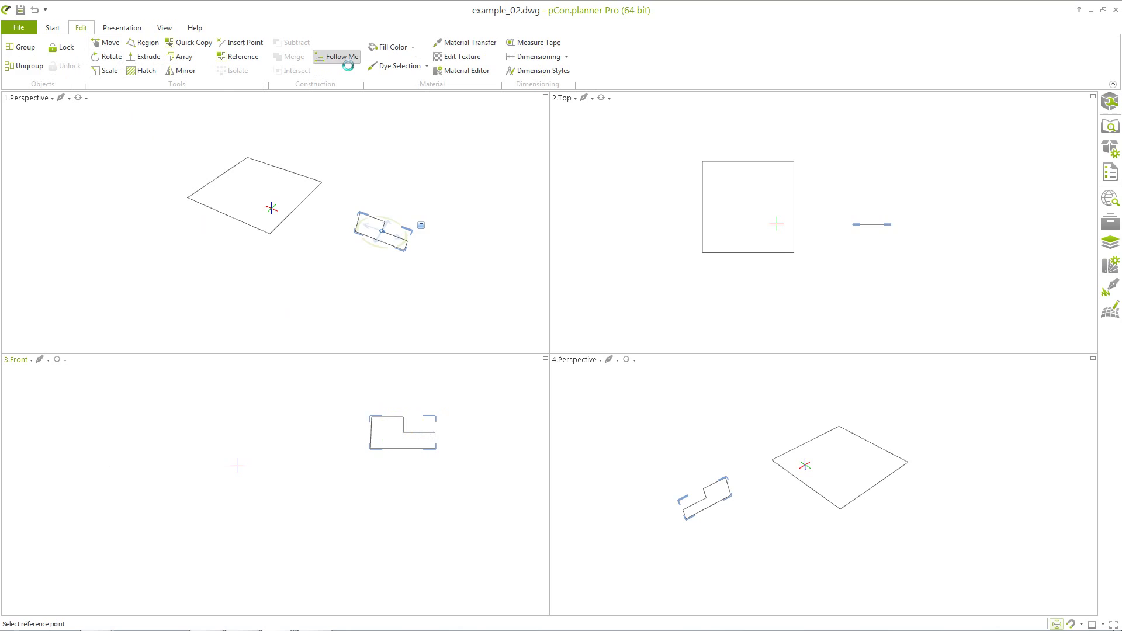
{"action": "left_click", "coordinate": [435, 450]}
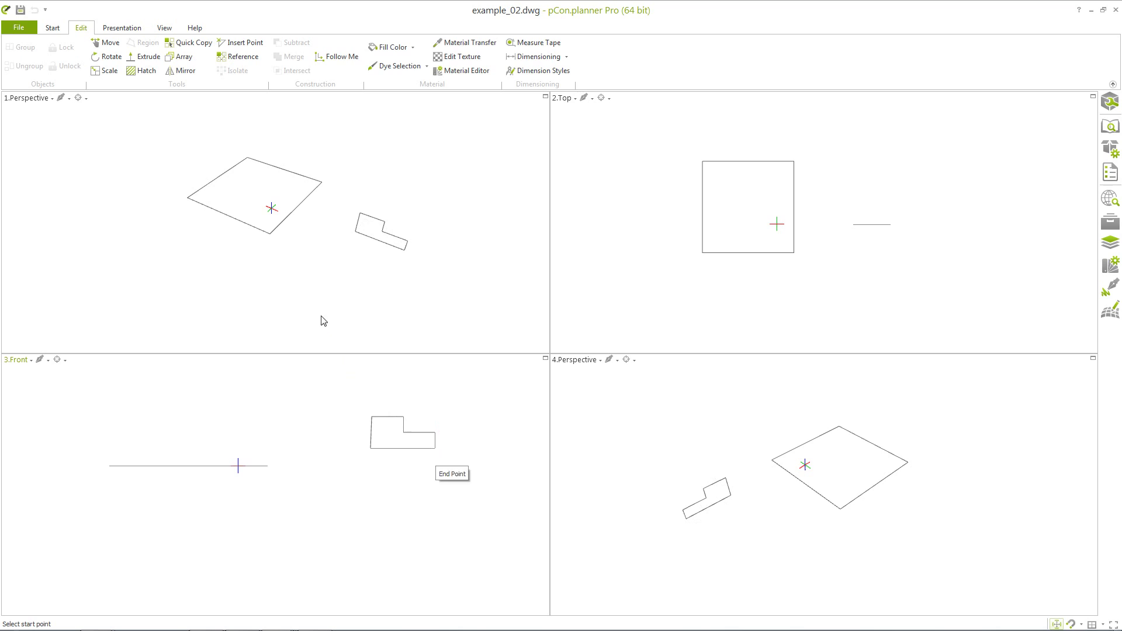
Rotate the profile preview on the square's edge to the inside of the path and back to the outside.
{"action": "right_click", "coordinate": [230, 174]}
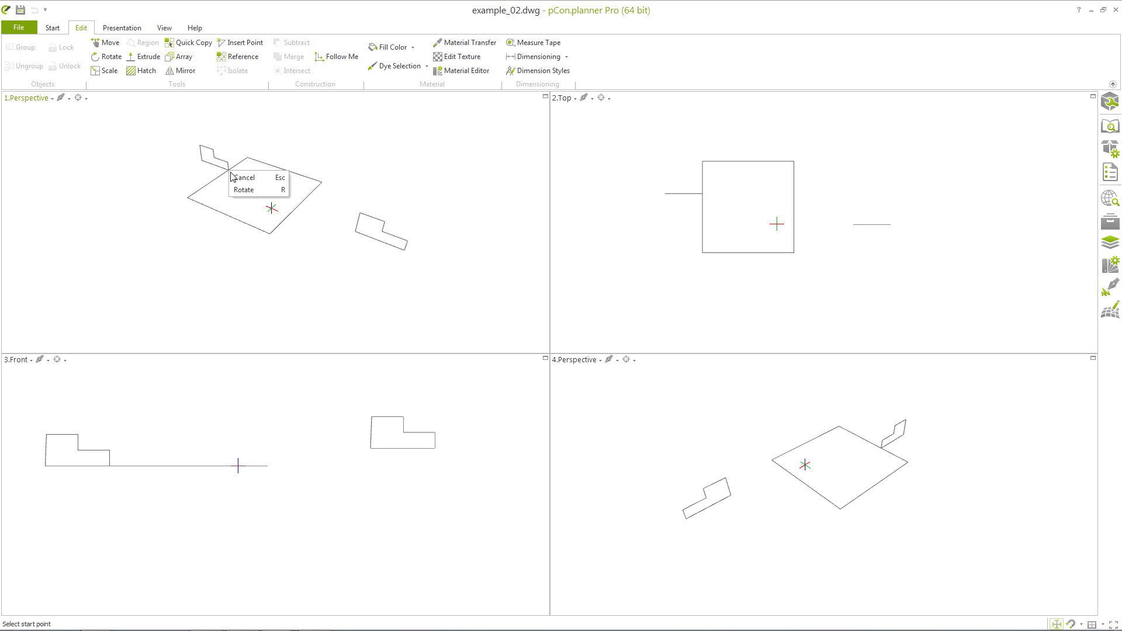
{"action": "left_click", "coordinate": [244, 190]}
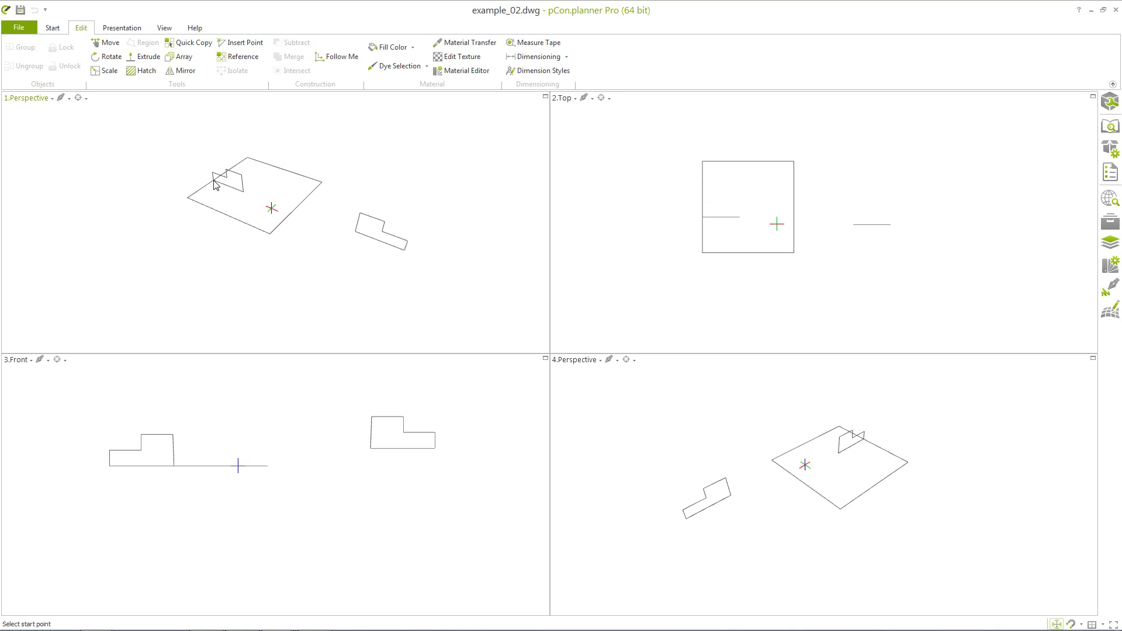
{"action": "right_click", "coordinate": [215, 180]}
{"action": "left_click", "coordinate": [228, 200]}
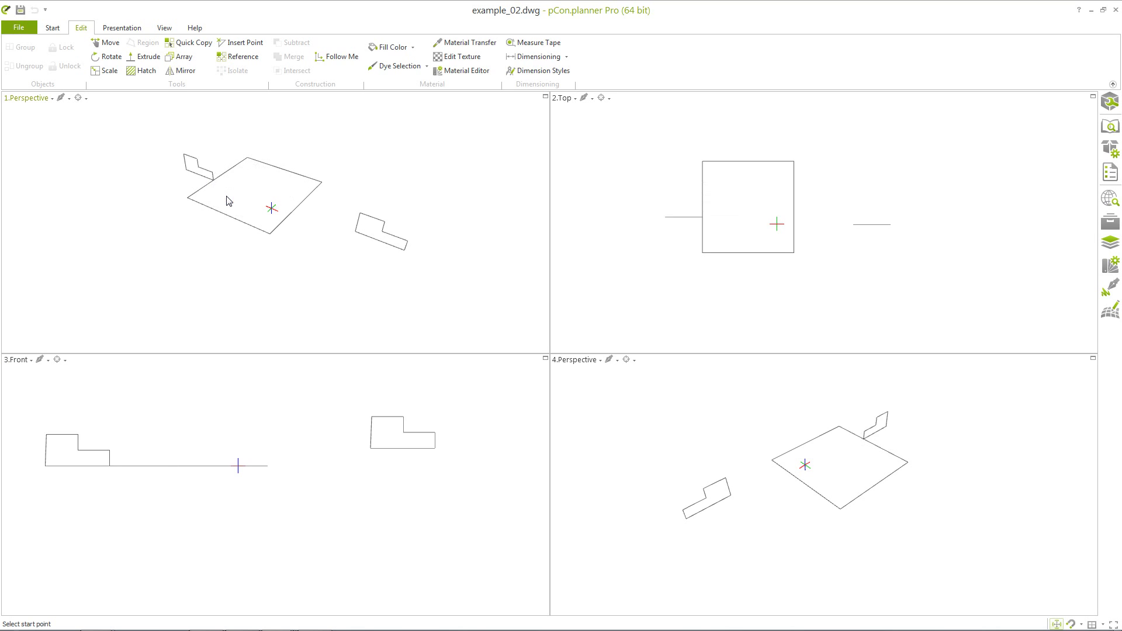
Sweep the profile along the outside of the square path and inspect the resulting frame in the maximized Perspective view.
{"action": "left_click", "coordinate": [239, 168]}
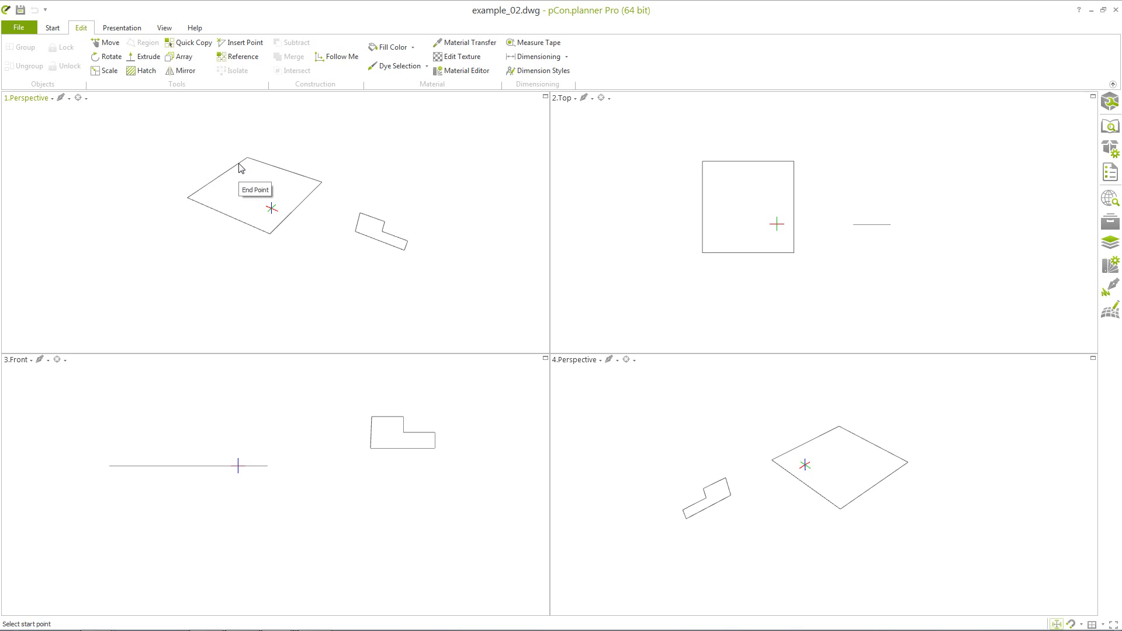
{"action": "mouse_move", "coordinate": [231, 172]}
{"action": "left_mouse_down"}
{"action": "mouse_move", "coordinate": [194, 194]}
{"action": "mouse_move", "coordinate": [197, 211]}
{"action": "mouse_move", "coordinate": [266, 237]}
{"action": "mouse_move", "coordinate": [296, 232]}
{"action": "mouse_move", "coordinate": [323, 182]}
{"action": "mouse_move", "coordinate": [232, 166]}
{"action": "left_mouse_up"}
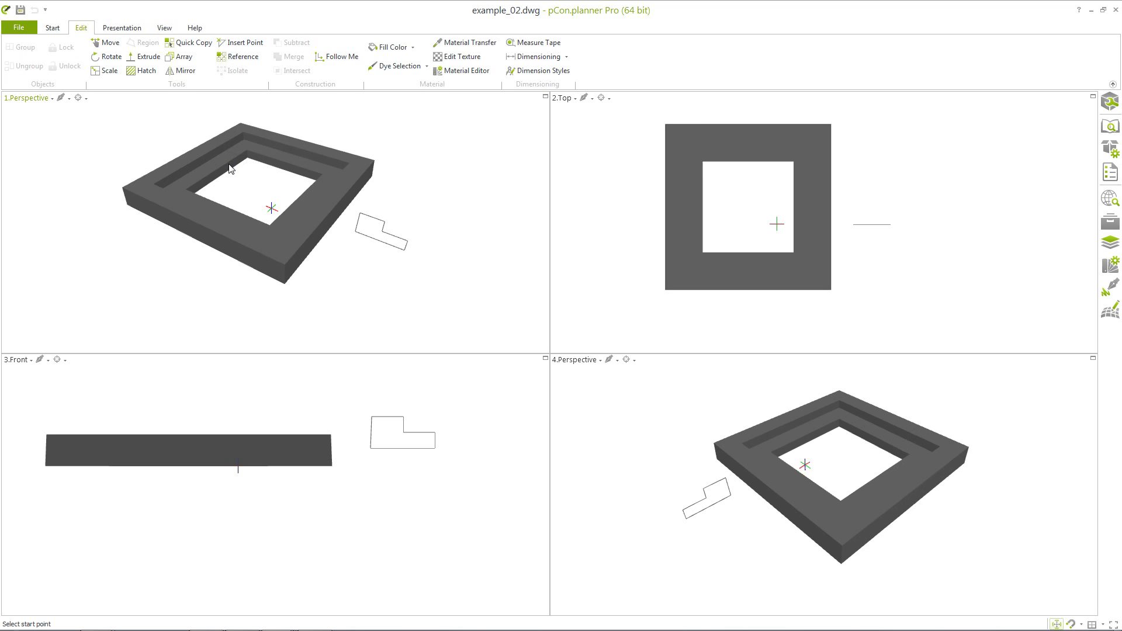
{"action": "left_click_drag", "start_coordinate": [230, 168], "coordinate": [232, 168]}
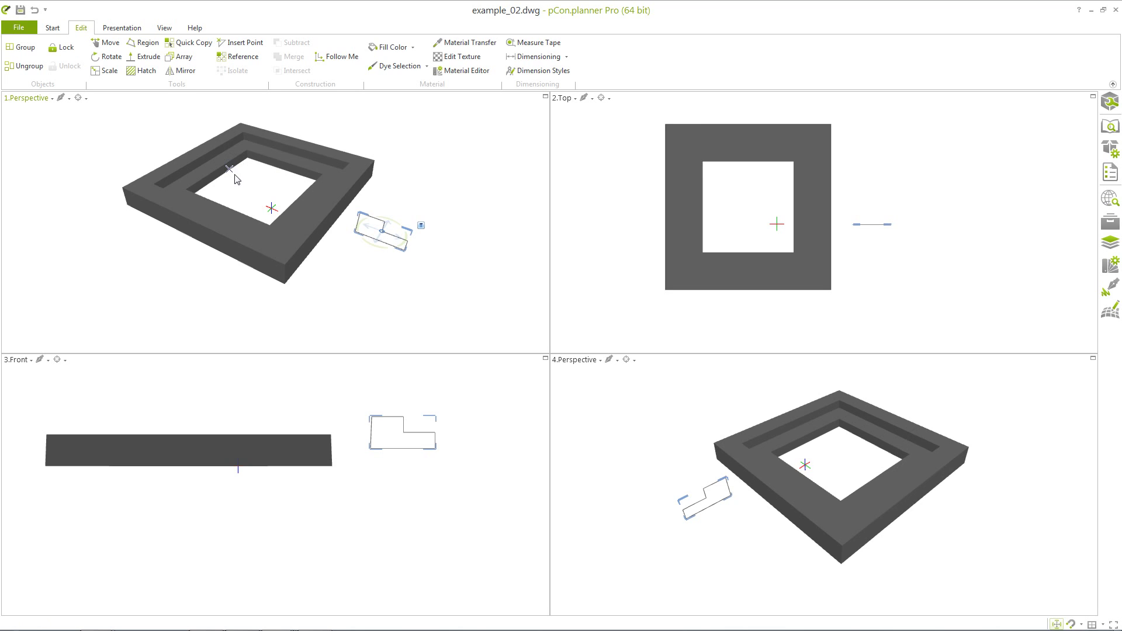
{"action": "left_click", "coordinate": [545, 96]}
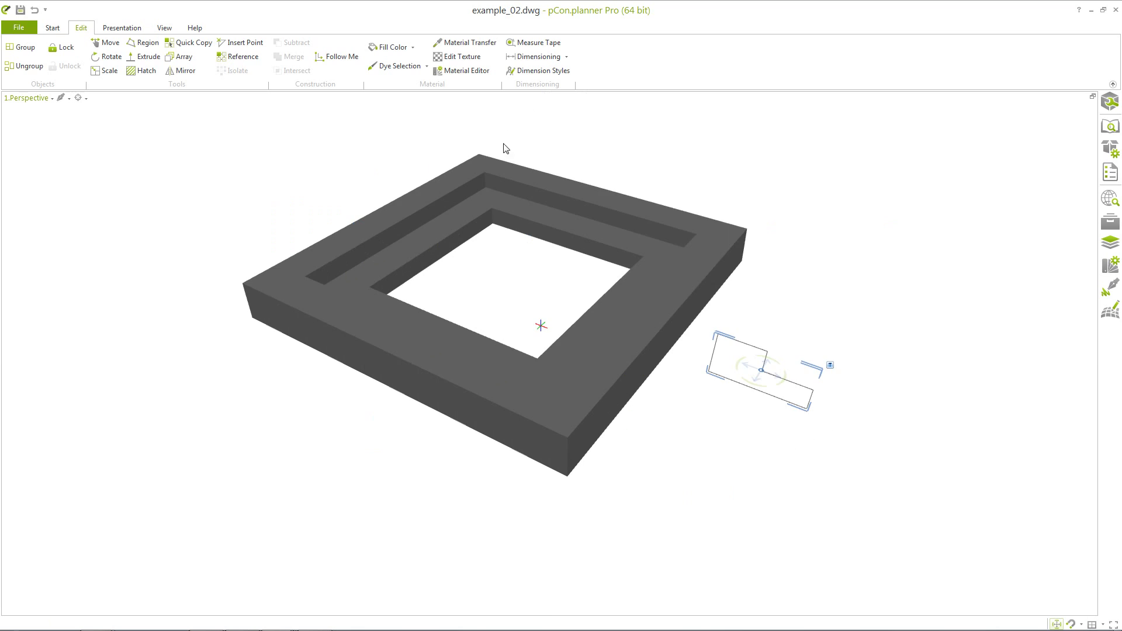
{"action": "right_click_drag", "start_coordinate": [478, 205], "coordinate": [626, 244]}
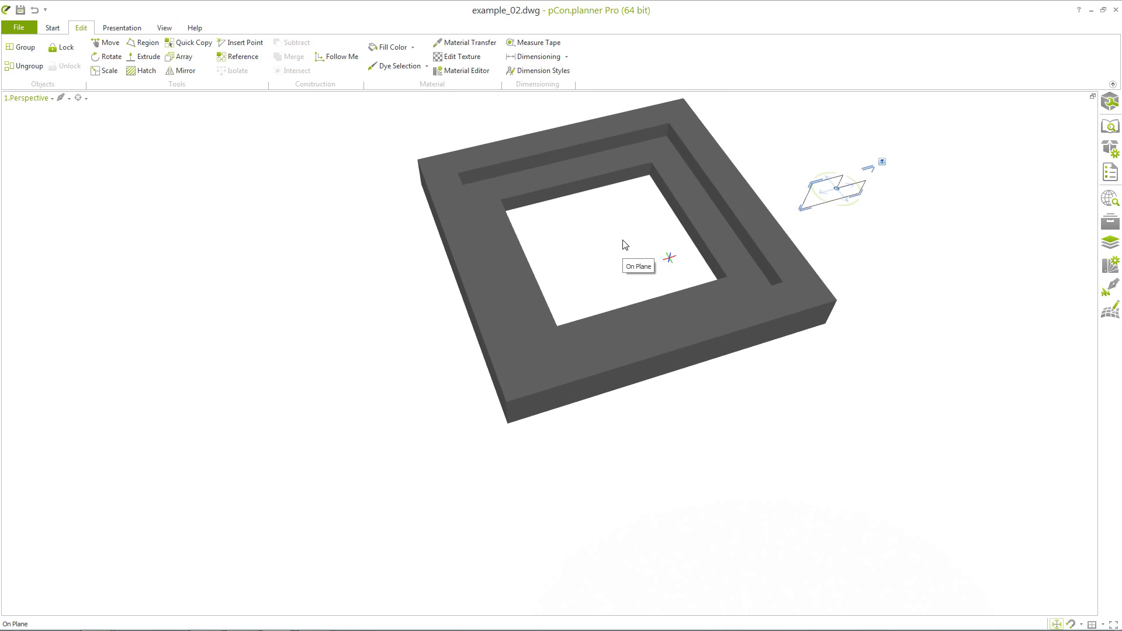